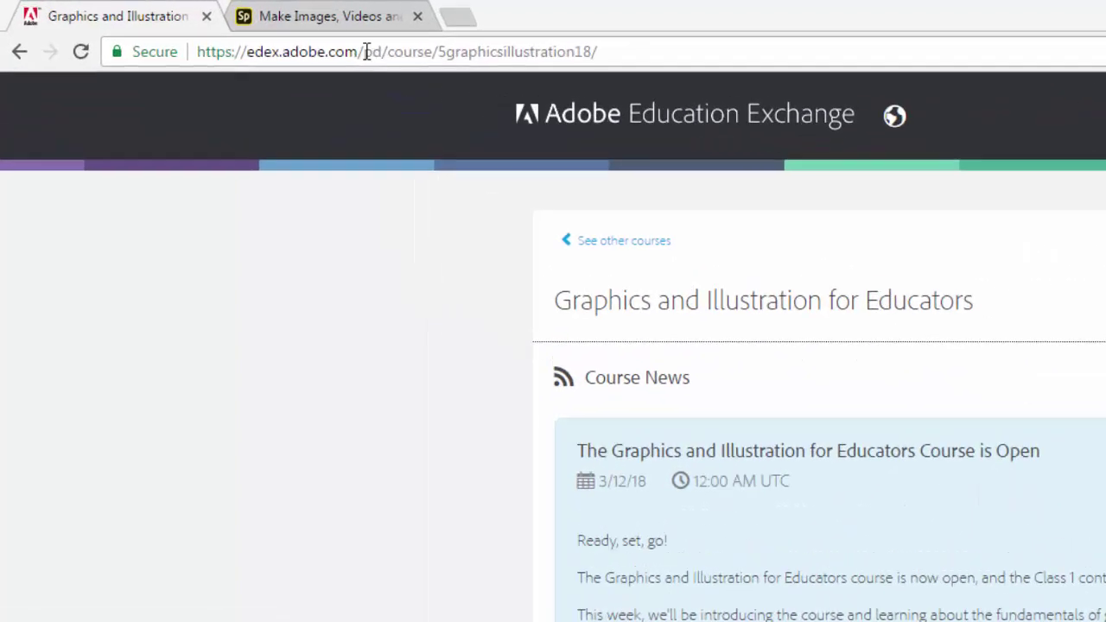
In the Adobe Spark projects tab, point out the /sp/ web address and the + new-project button.
click(171, 12)
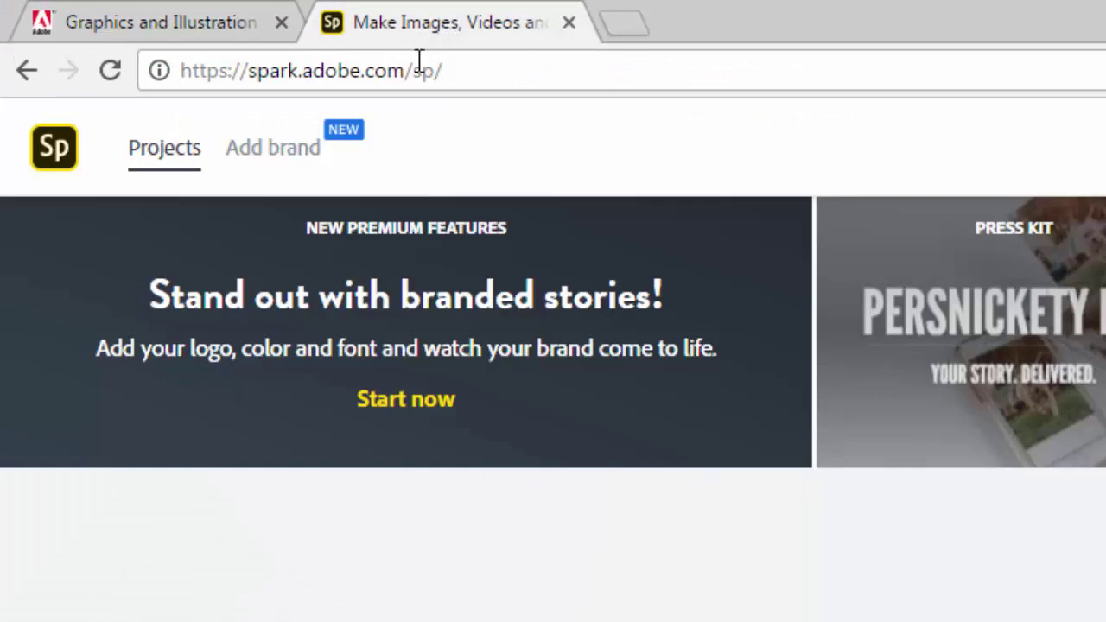
drag(486, 69, 123, 94)
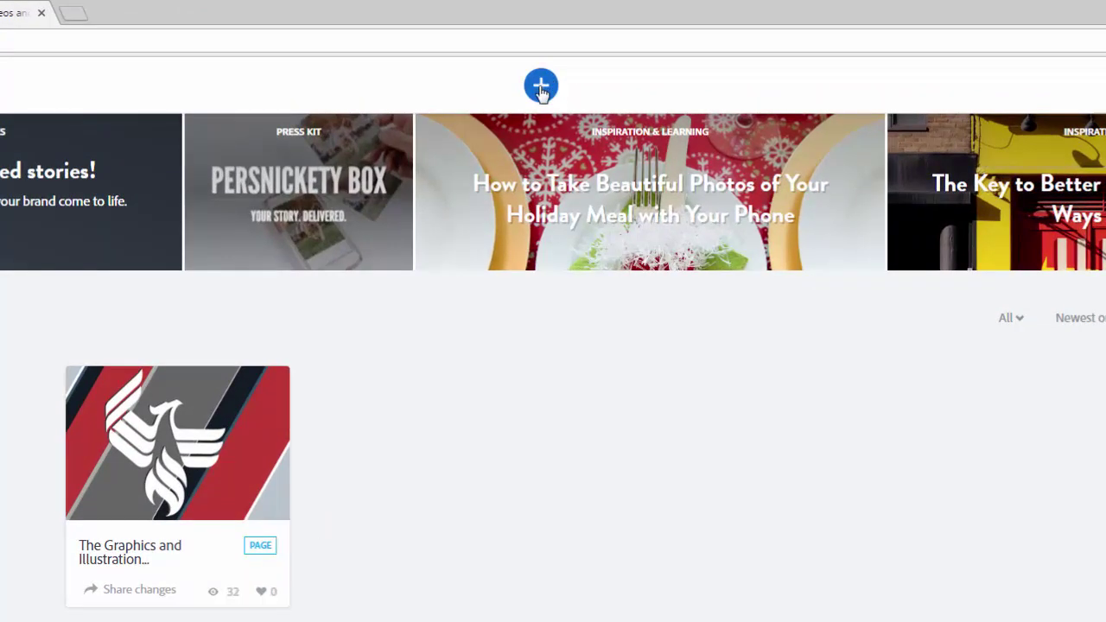
click(541, 86)
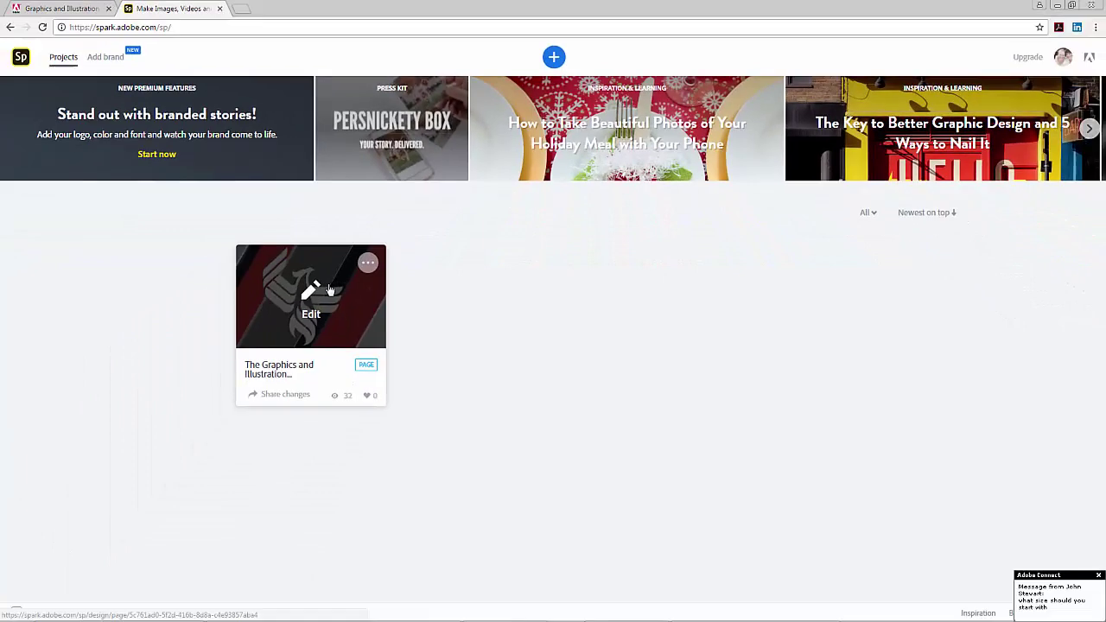
Open the Graphics and Illustration journal and review its banner, photo, greeting, Graphic Design note and Life-Long Learner badge.
click(204, 431)
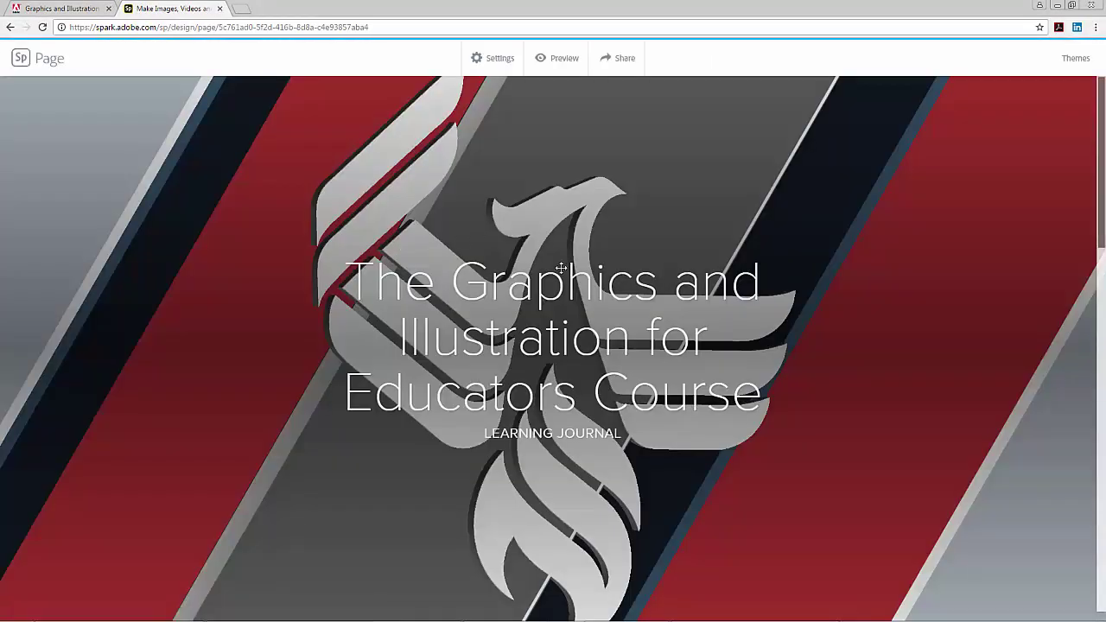
scroll(578, 306, down, 1)
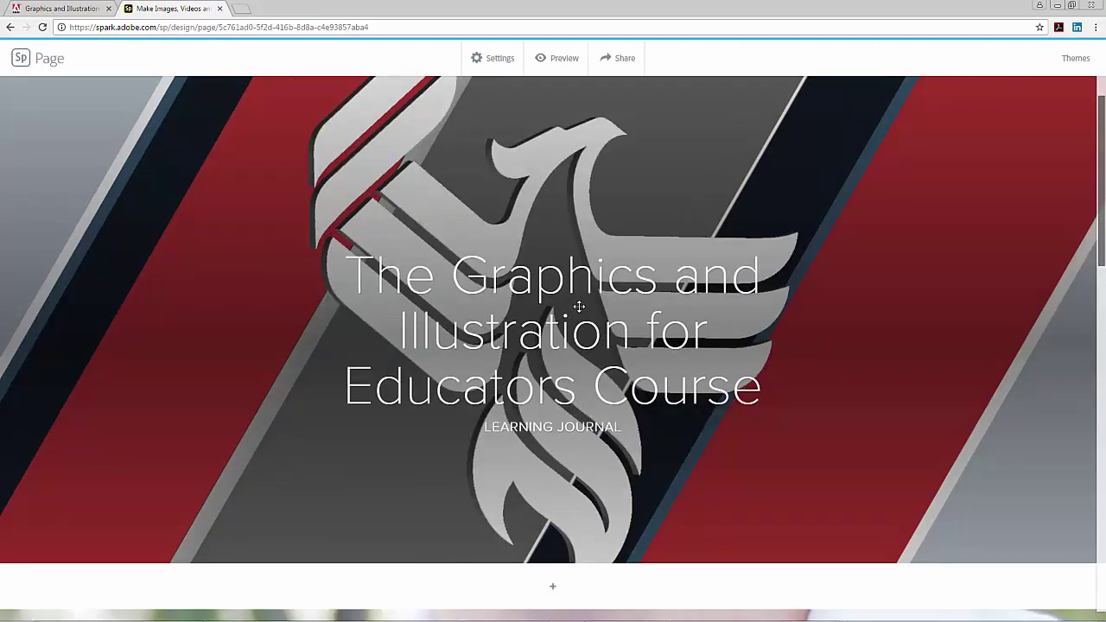
scroll(579, 306, down, 2)
scroll(583, 313, down, 3)
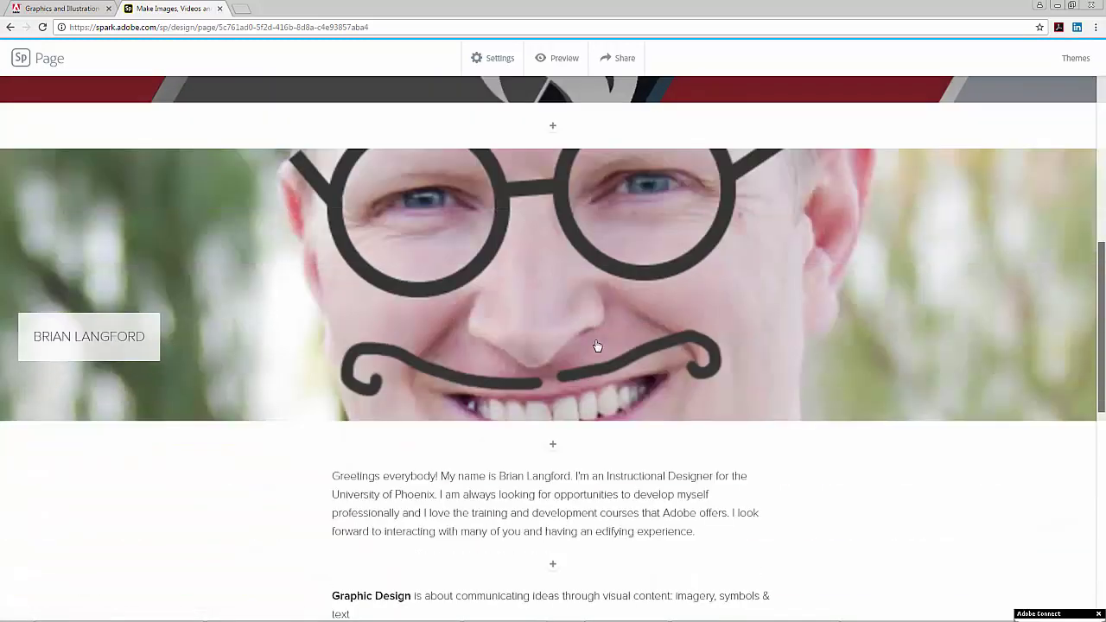
scroll(597, 346, down, 5)
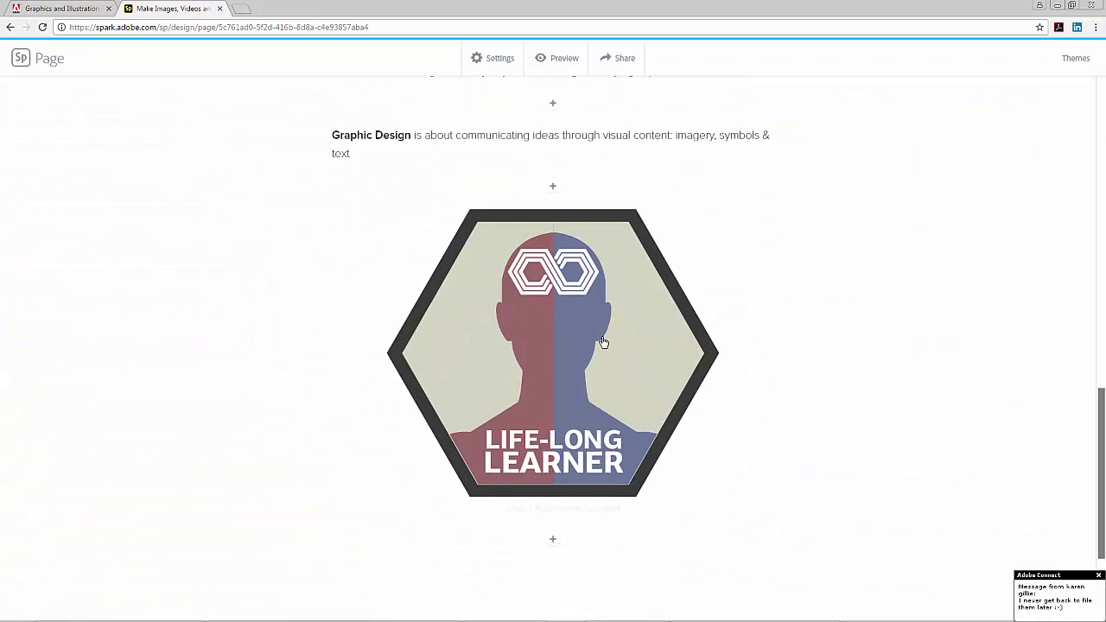
scroll(602, 342, down, 2)
scroll(628, 379, up, 1)
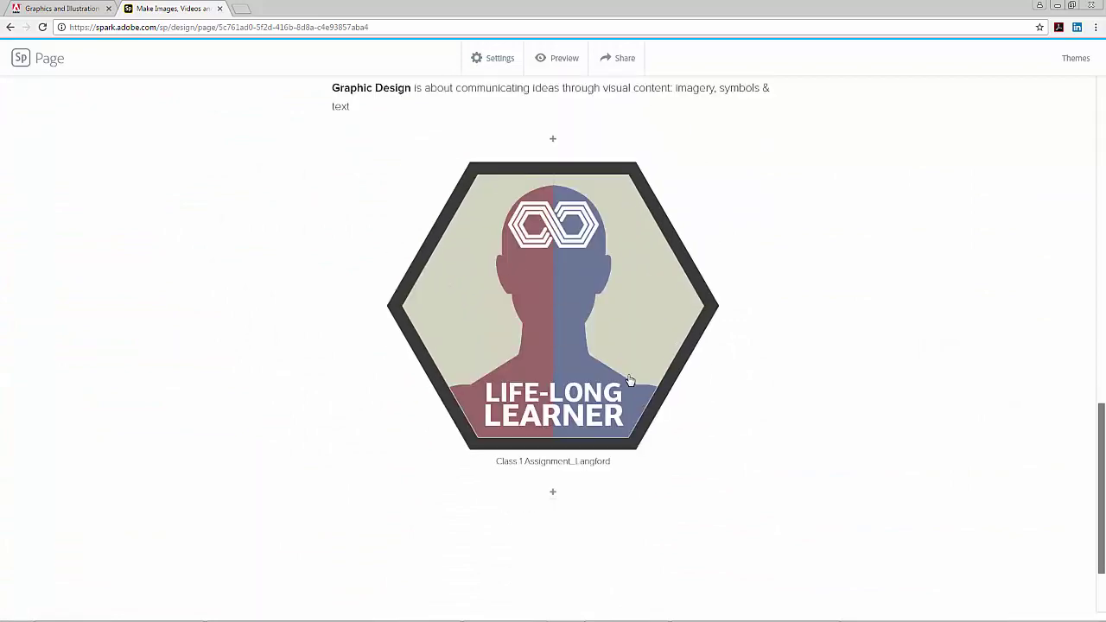
scroll(629, 378, up, 2)
scroll(630, 380, up, 8)
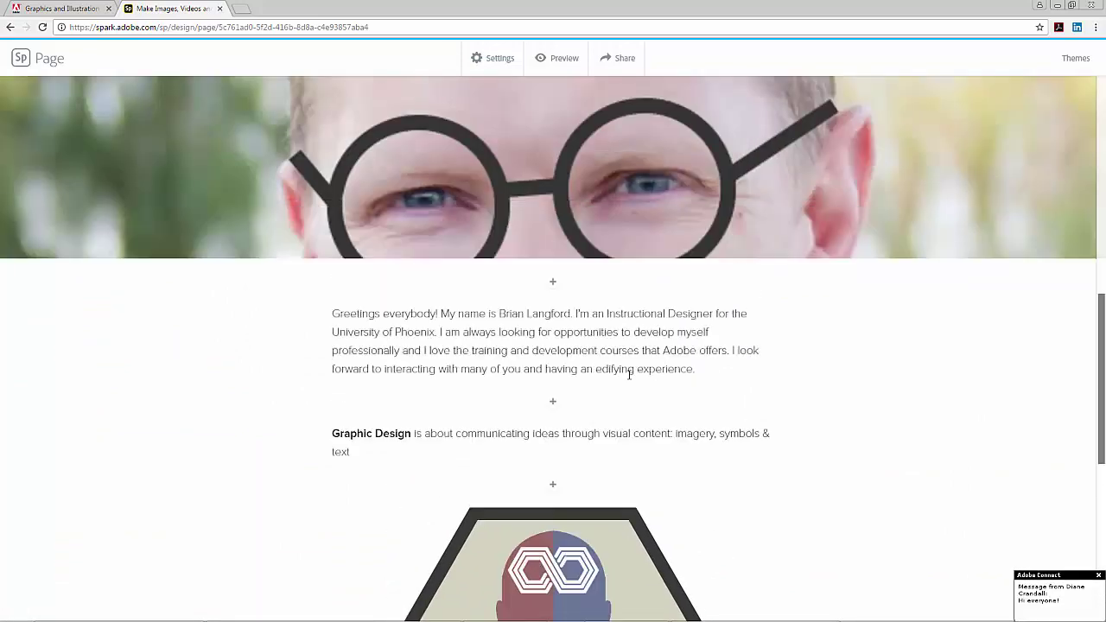
scroll(629, 378, up, 3)
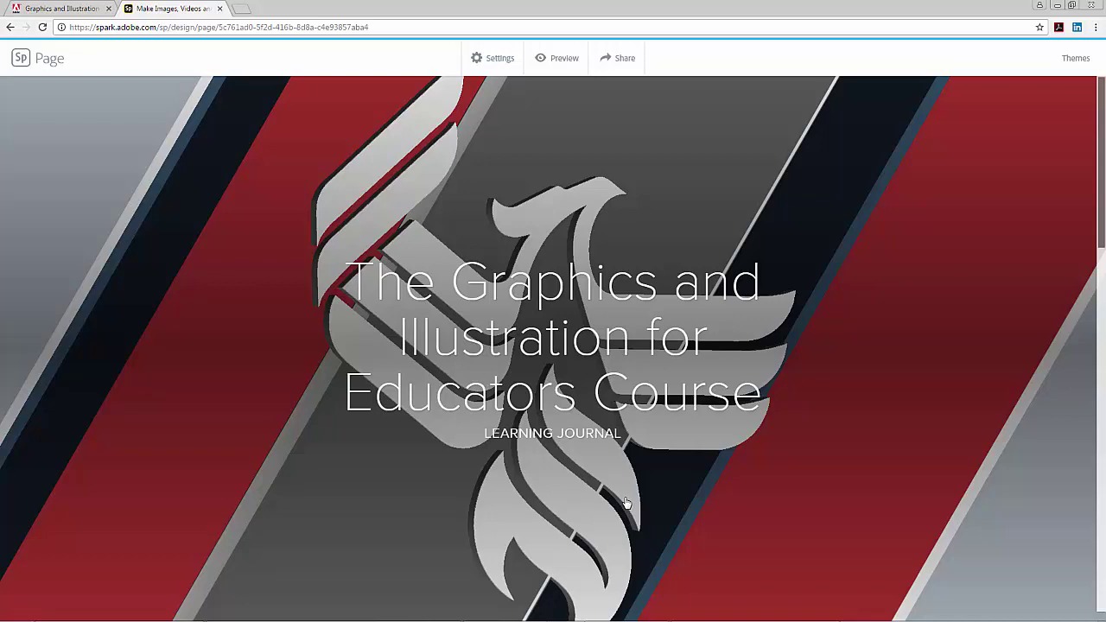
scroll(626, 503, down, 4)
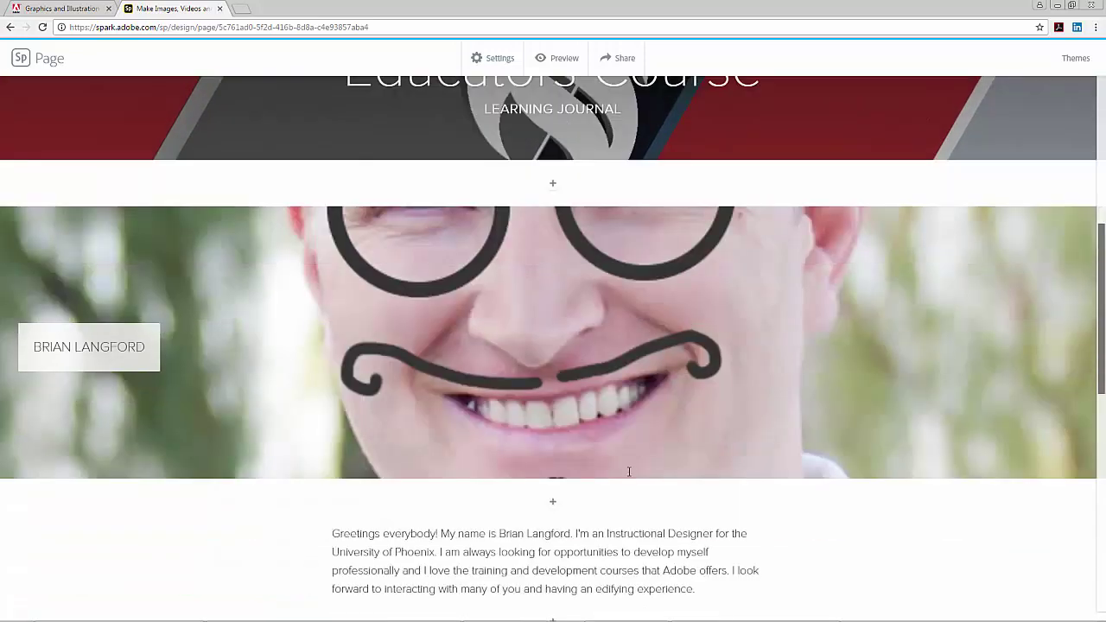
scroll(630, 462, down, 1)
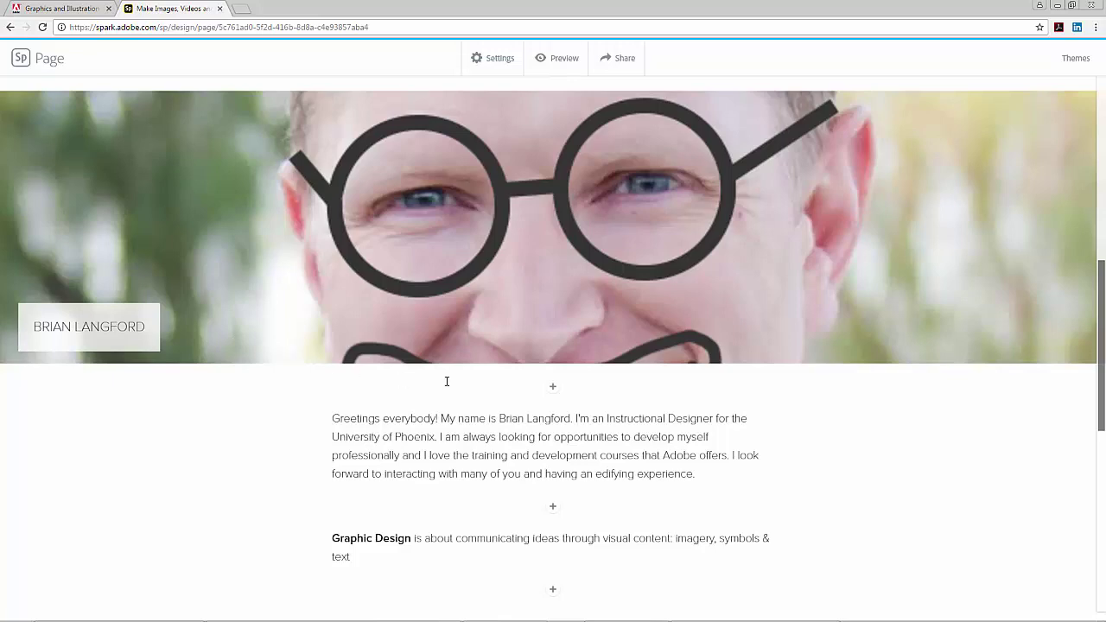
scroll(444, 378, down, 2)
scroll(464, 261, down, 1)
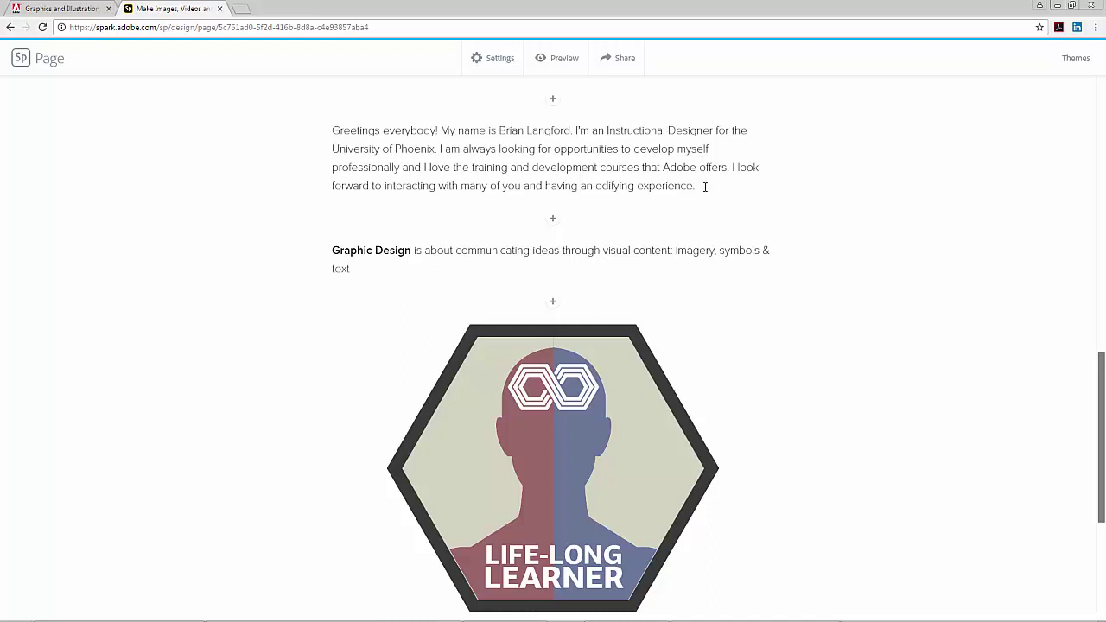
scroll(691, 225, down, 1)
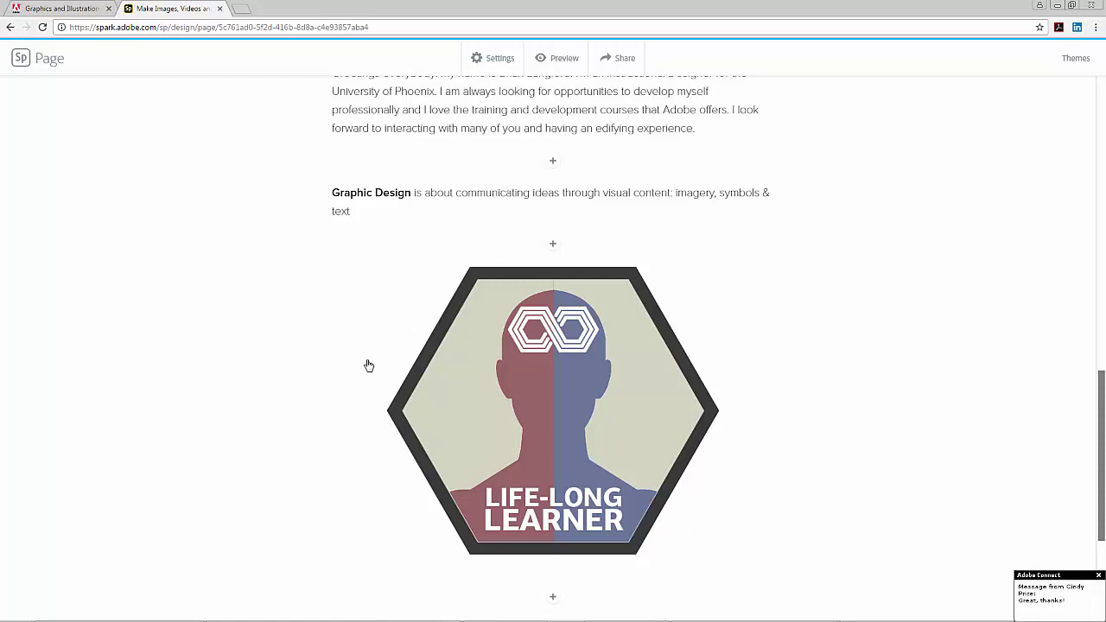
scroll(371, 357, up, 3)
scroll(410, 357, up, 8)
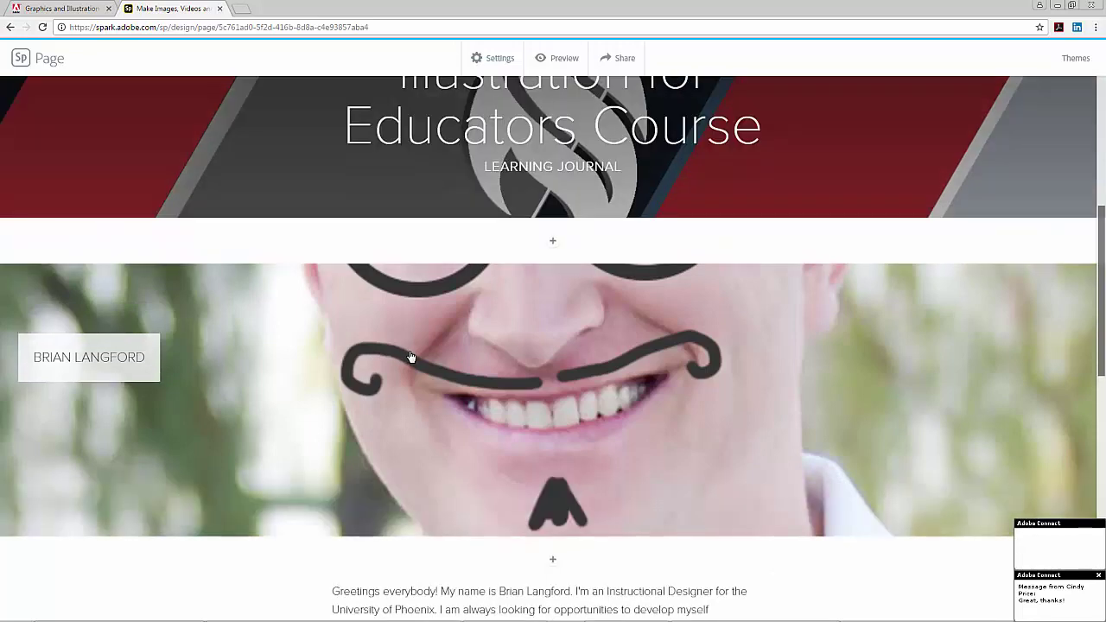
scroll(409, 357, up, 2)
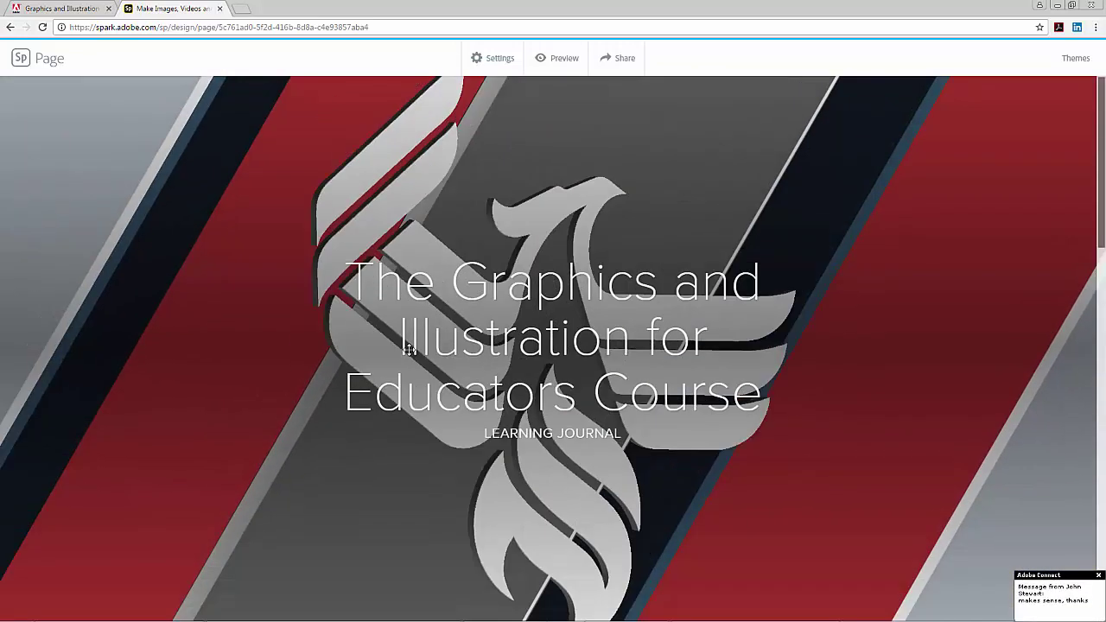
Return to the Graphics and Illustration course page and expand the Orientation workshop to review its steps.
click(57, 8)
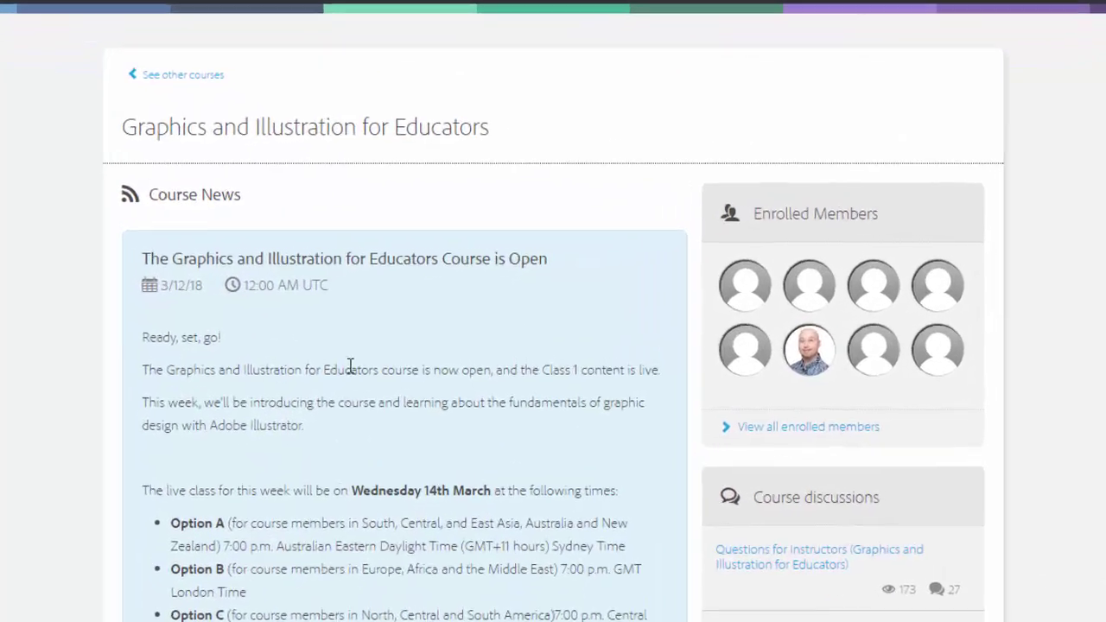
scroll(432, 380, down, 3)
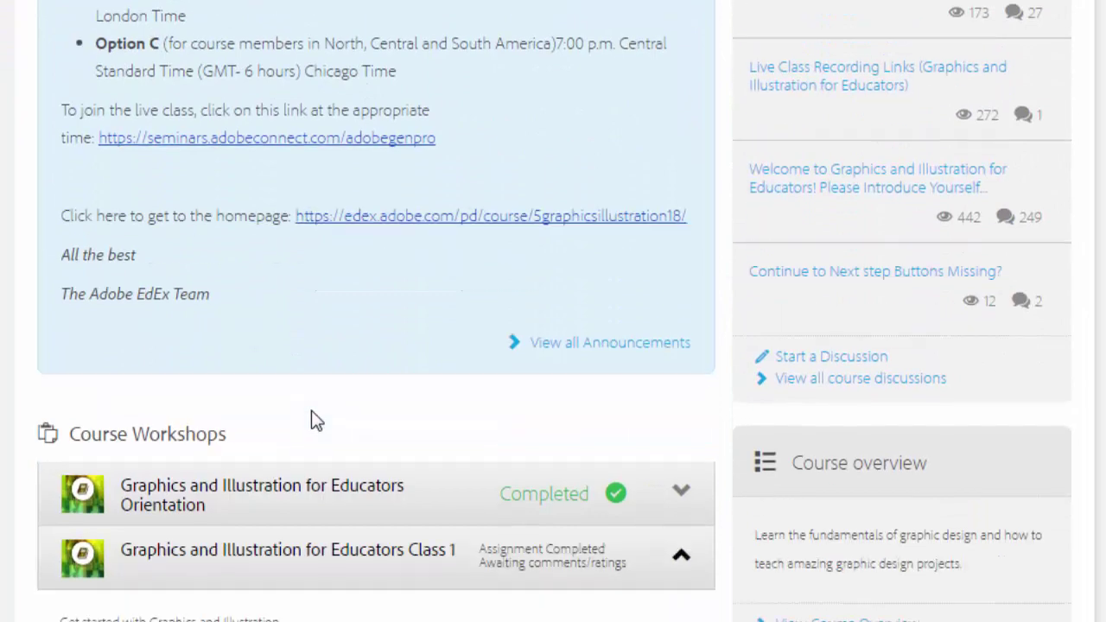
scroll(312, 412, down, 2)
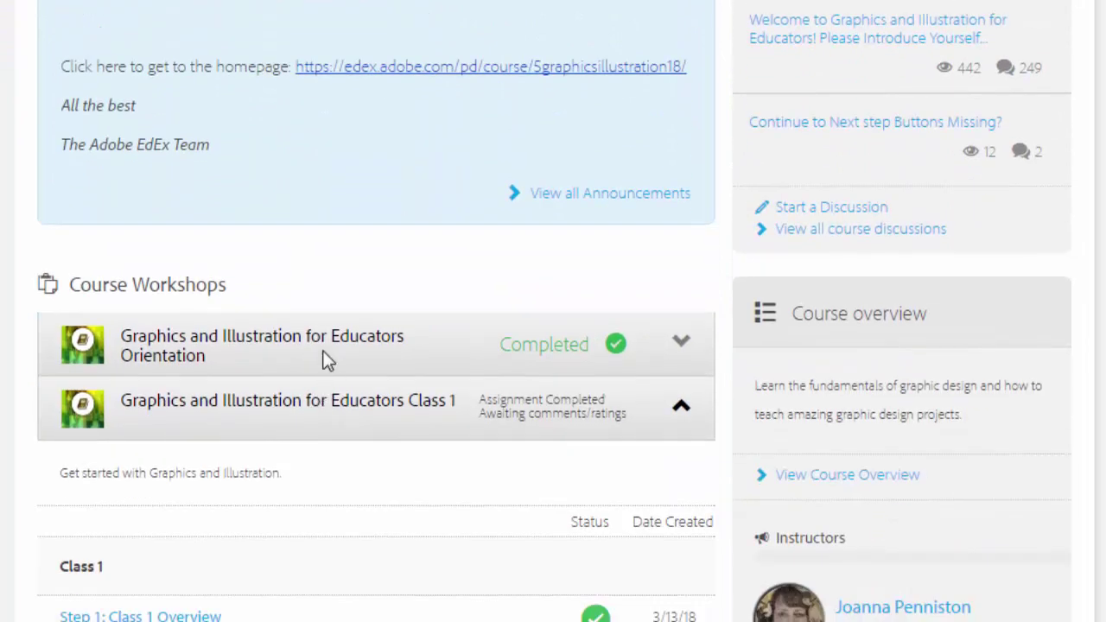
click(683, 346)
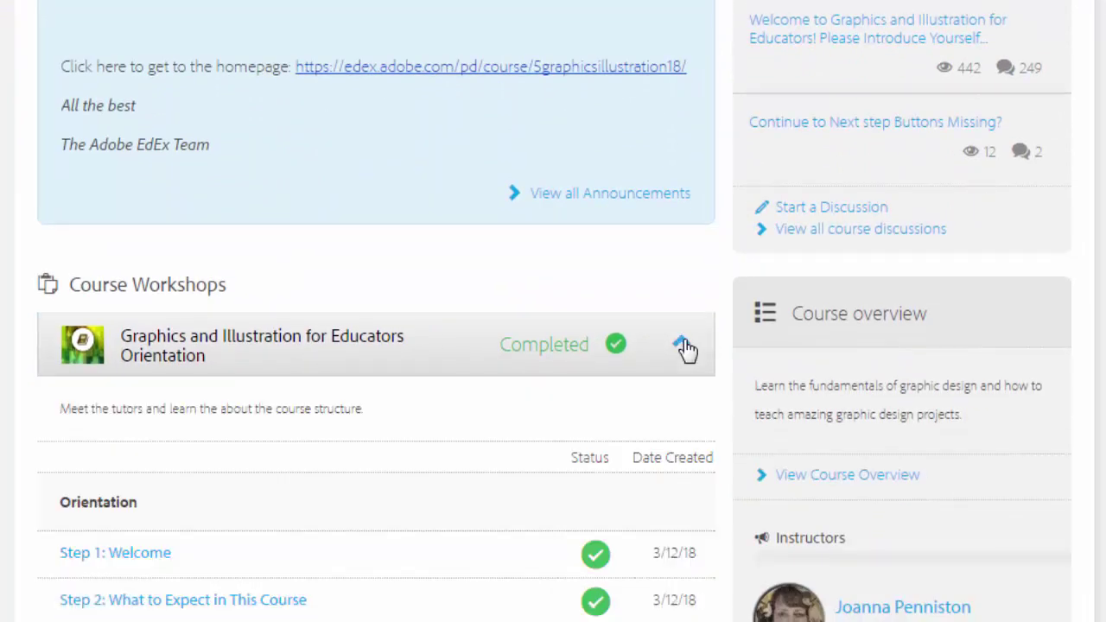
scroll(368, 543, down, 3)
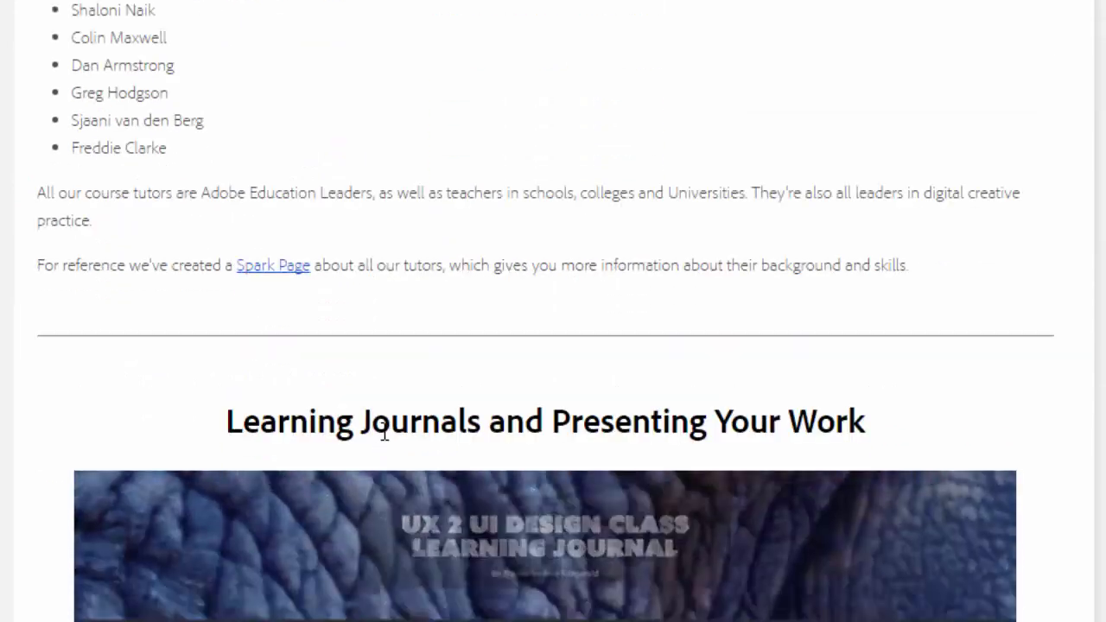
scroll(383, 431, up, 10)
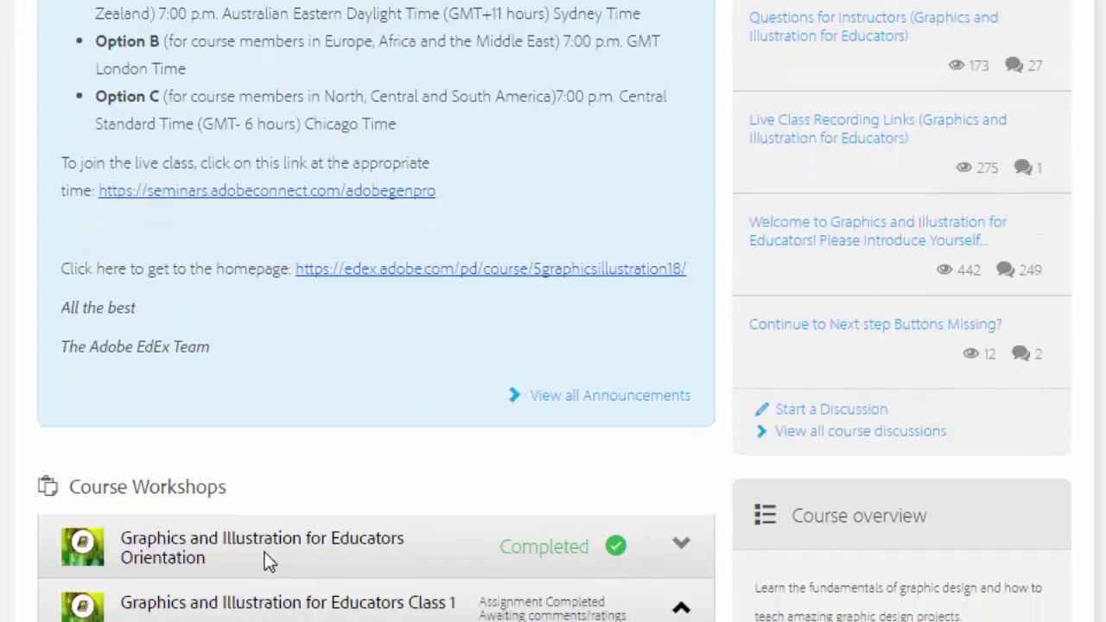
scroll(269, 562, down, 8)
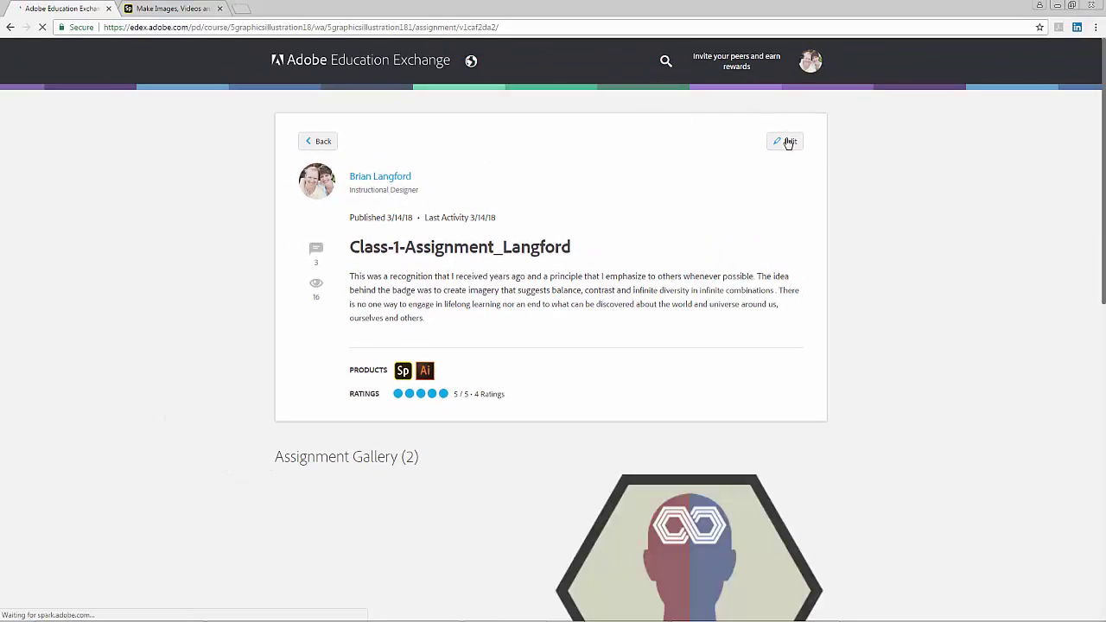
click(788, 144)
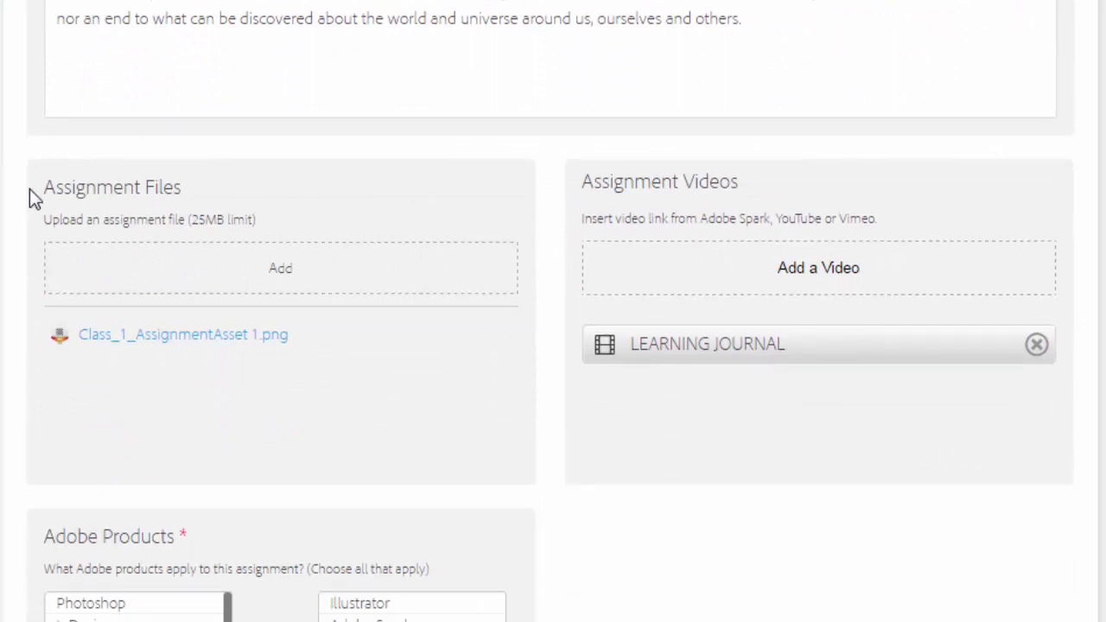
scroll(50, 117, up, 2)
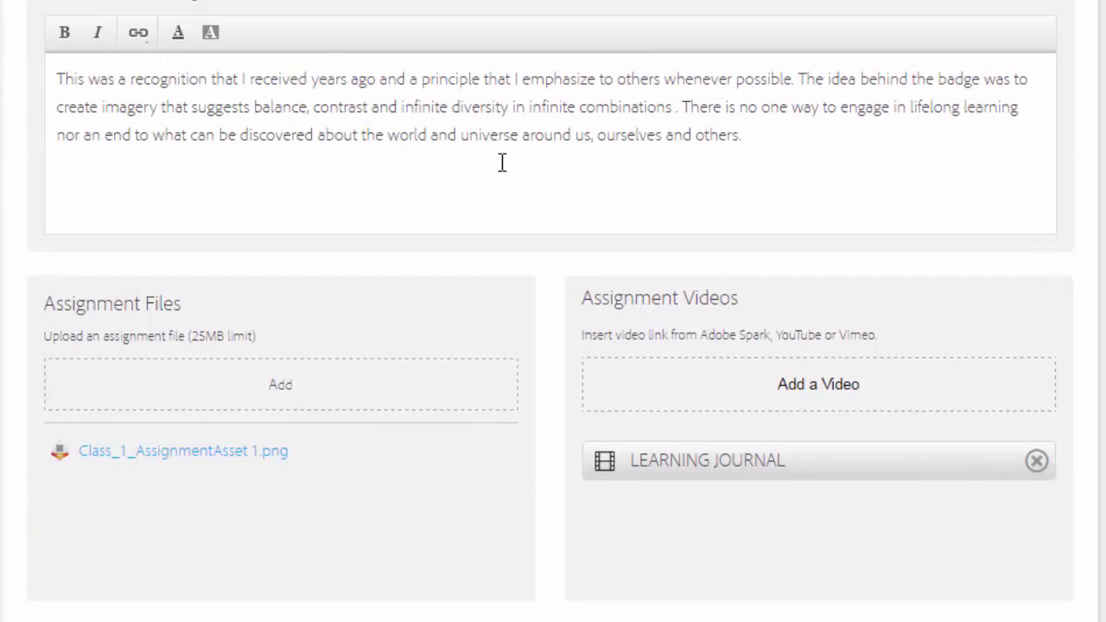
drag(730, 297, 571, 300)
click(672, 303)
drag(758, 299, 583, 304)
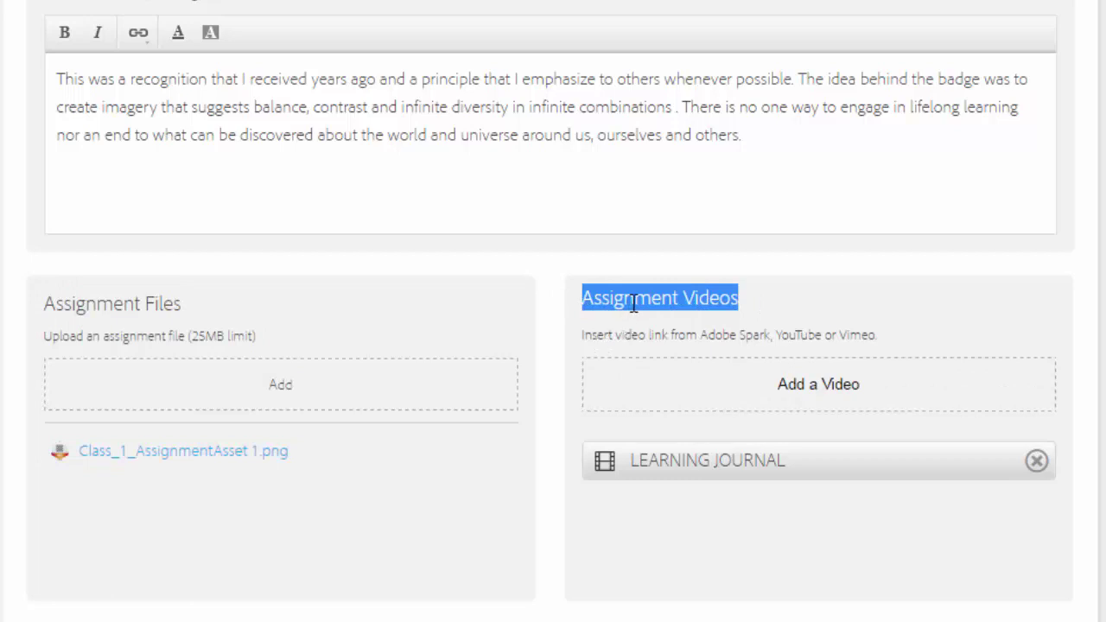
Open the Add a Video form, pointing out its Video Title and Video URL fields, then return to the Spark journal.
click(844, 315)
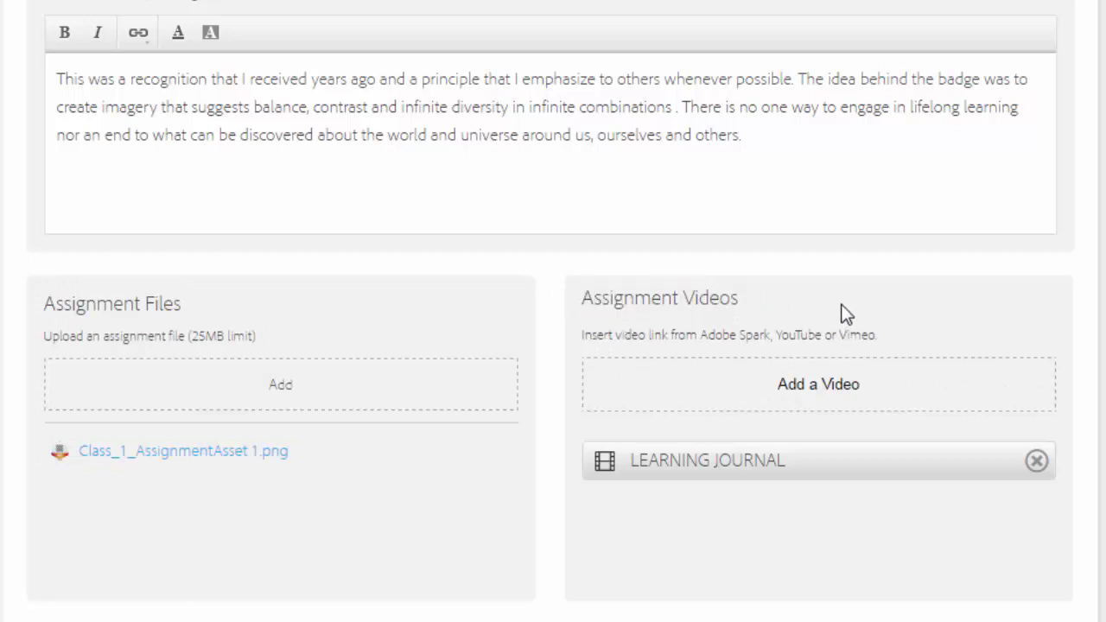
click(826, 393)
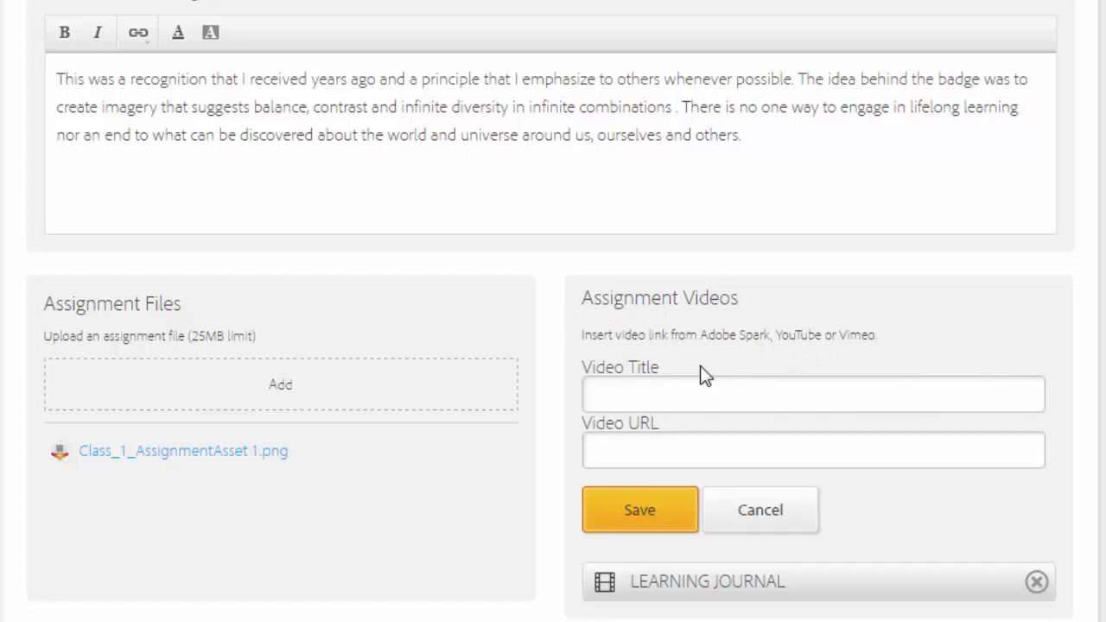
drag(686, 371, 576, 371)
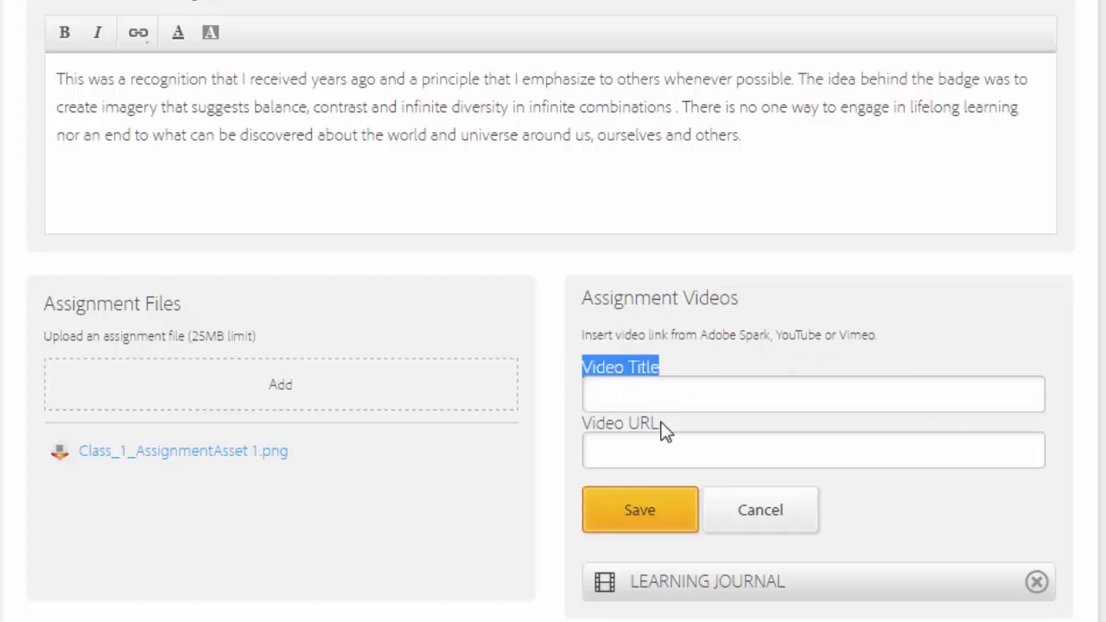
drag(660, 423, 577, 424)
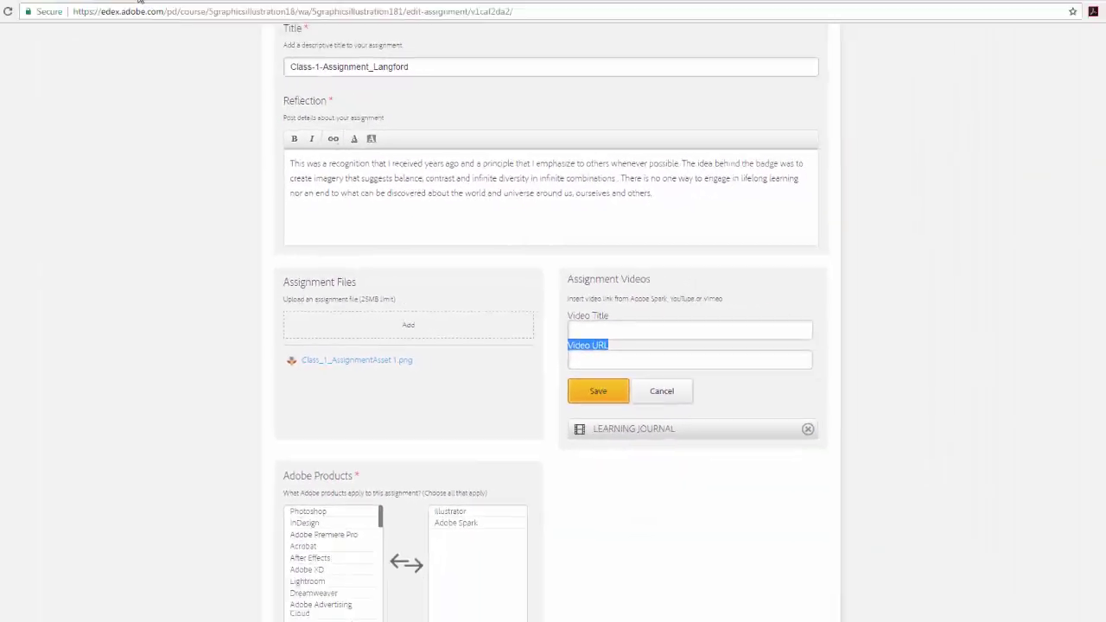
click(166, 10)
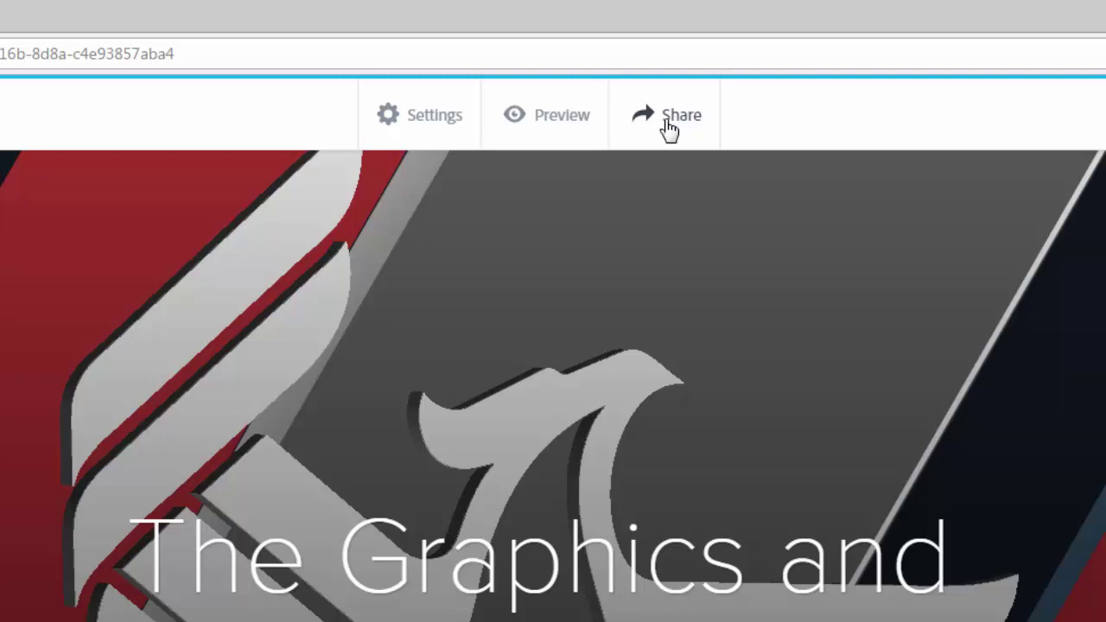
Copy the journal's shareable link from the Share dialog, then close the dialog.
click(669, 126)
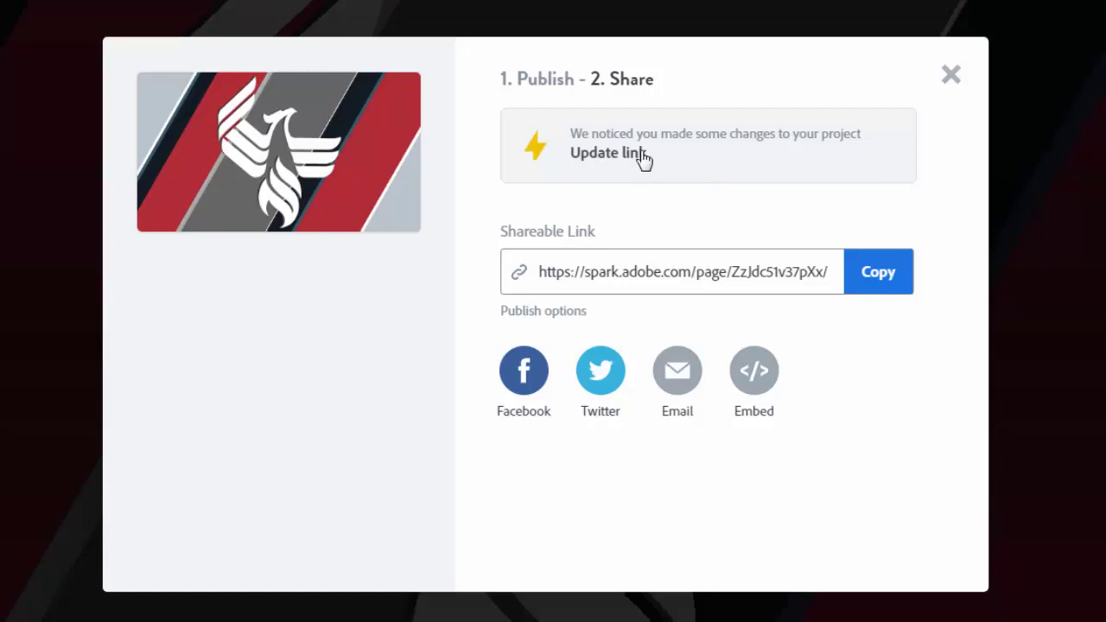
click(885, 285)
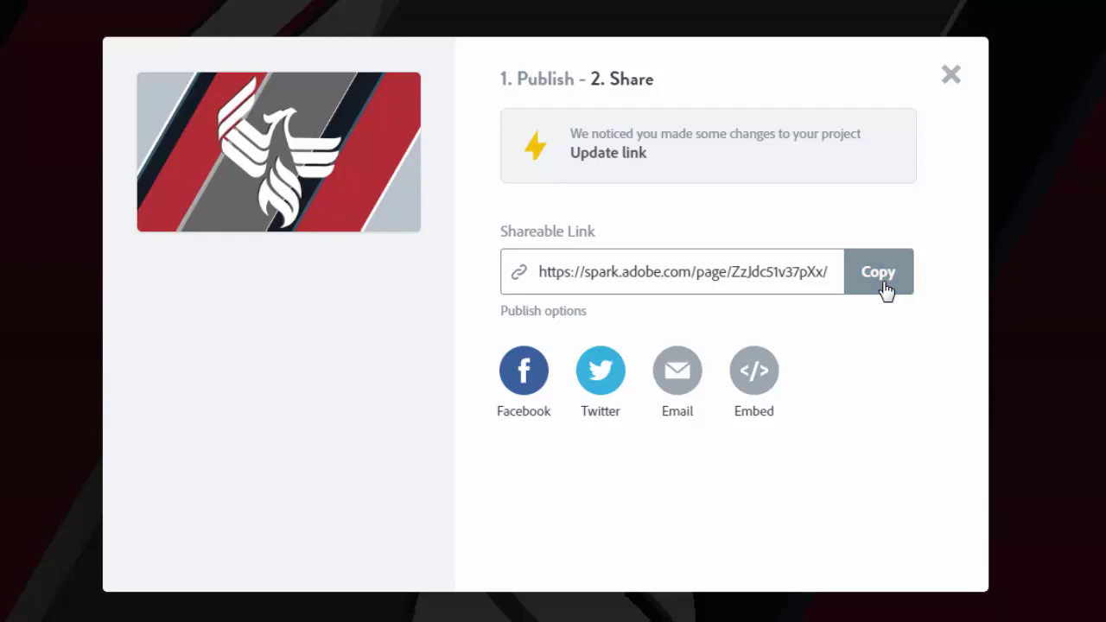
click(884, 285)
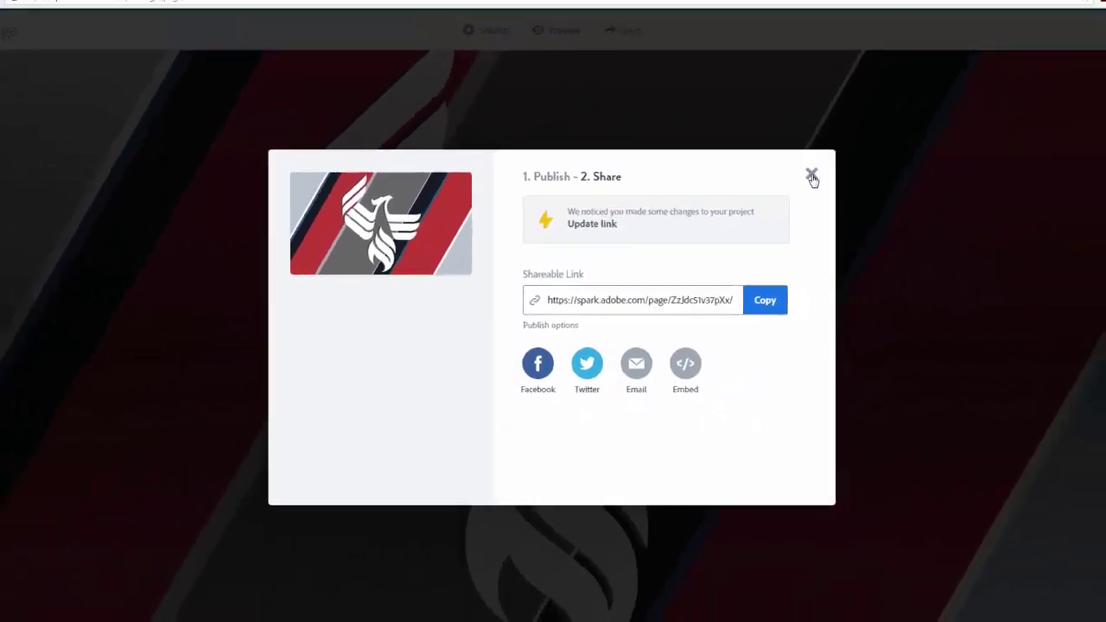
click(951, 75)
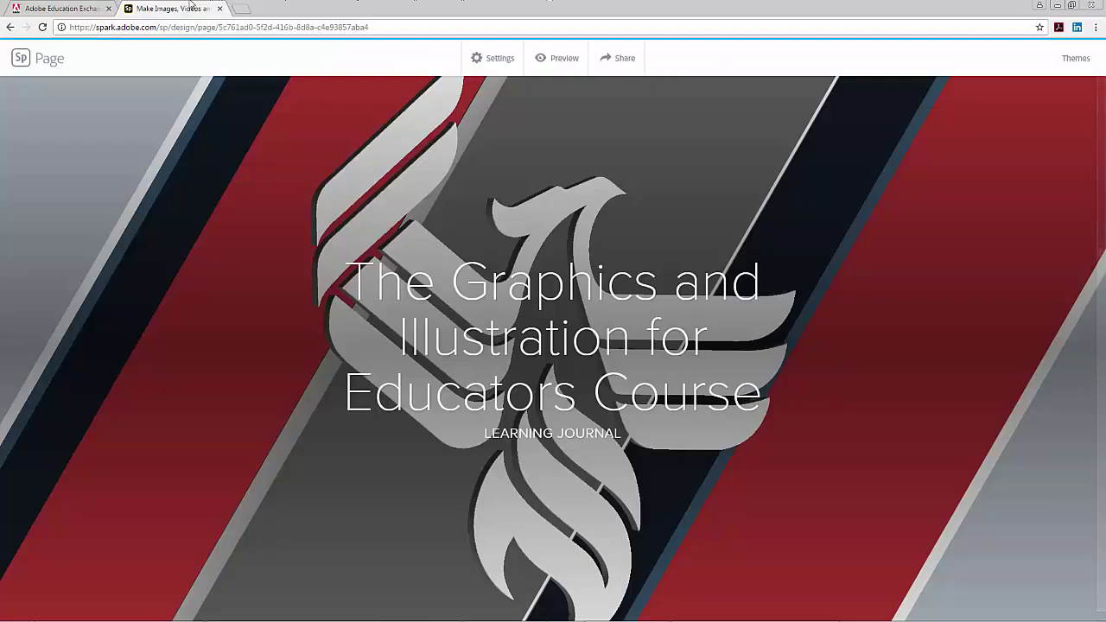
Paste the copied journal link into Video URL, then cancel the new video entry and leave the form.
click(68, 11)
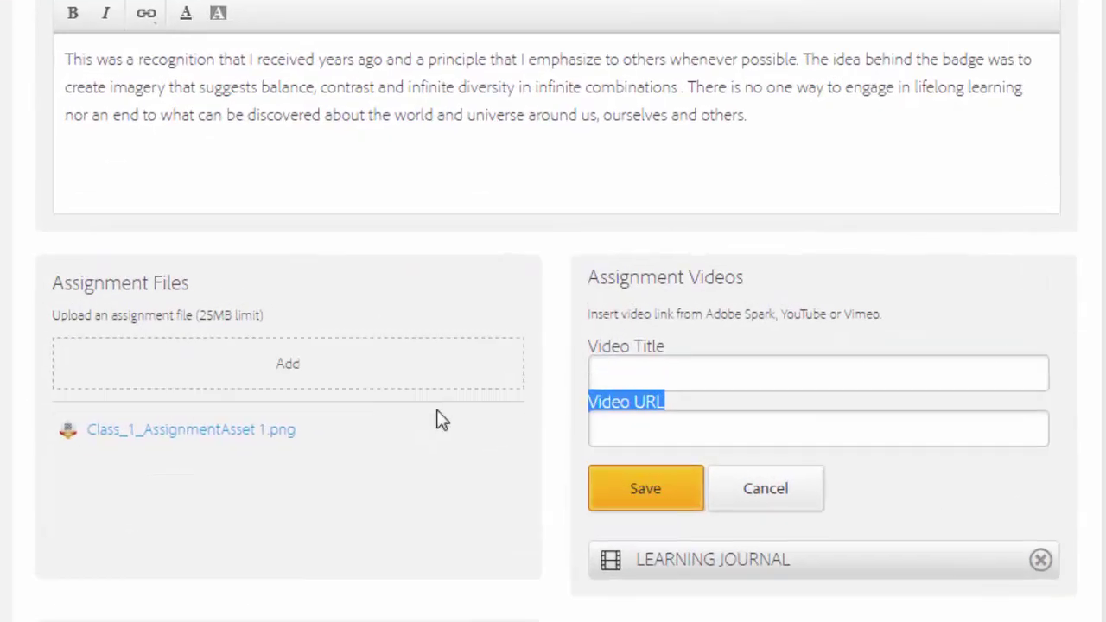
click(624, 423)
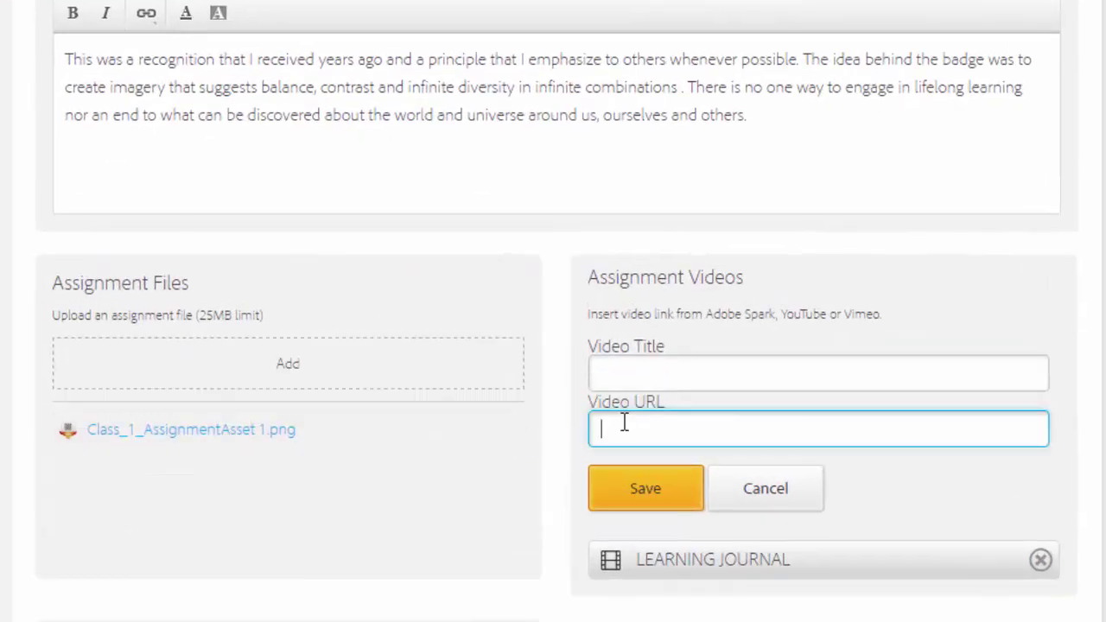
key(ctrl+v)
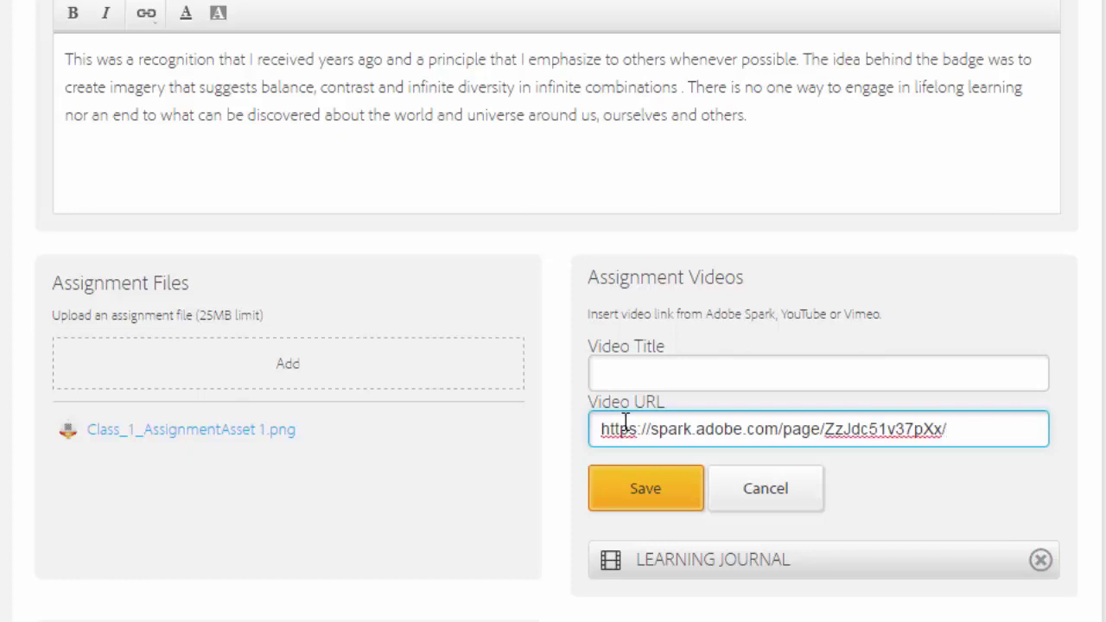
click(661, 377)
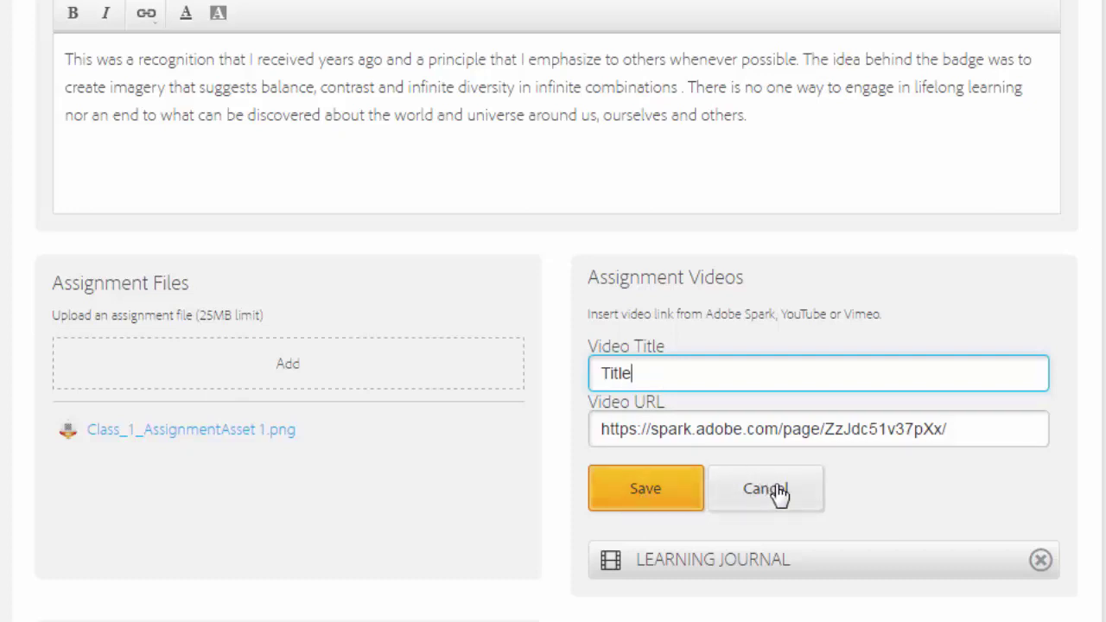
scroll(787, 507, down, 3)
click(783, 407)
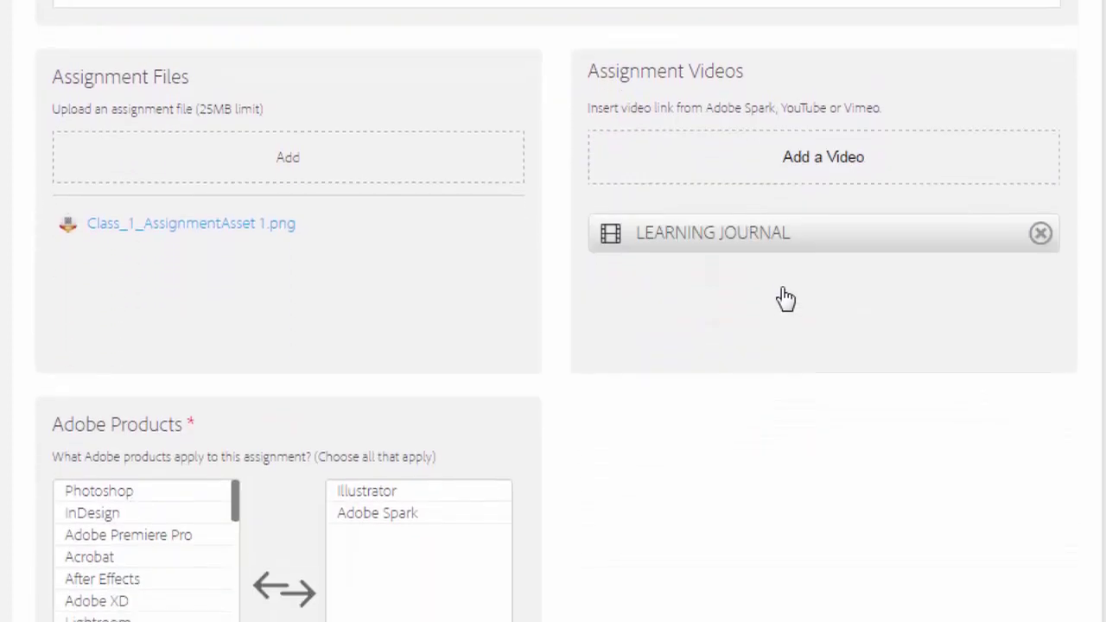
scroll(717, 427, down, 5)
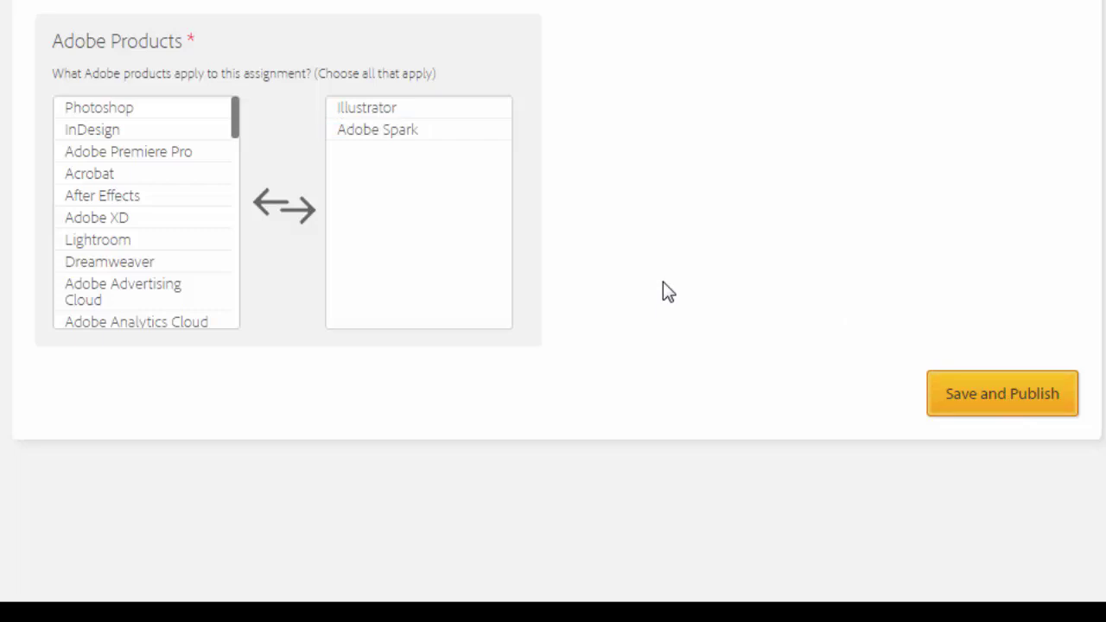
scroll(663, 281, up, 10)
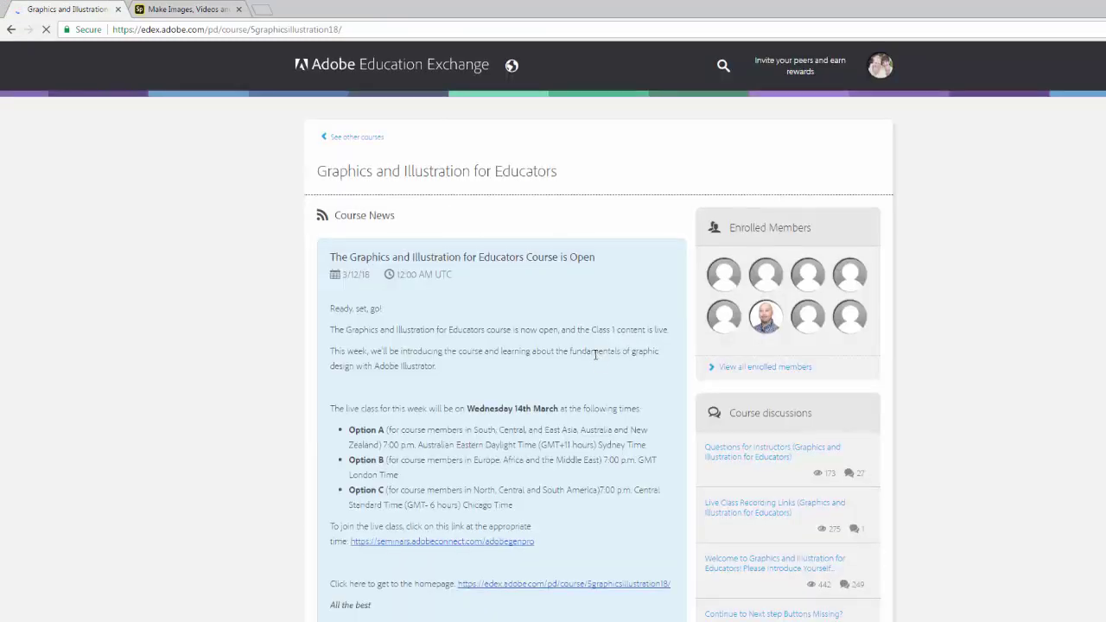
Open Class 1's submitted Homework Assignment and scroll through the embedded Spark journal in its Assignment Gallery.
scroll(595, 361, down, 6)
scroll(593, 363, down, 8)
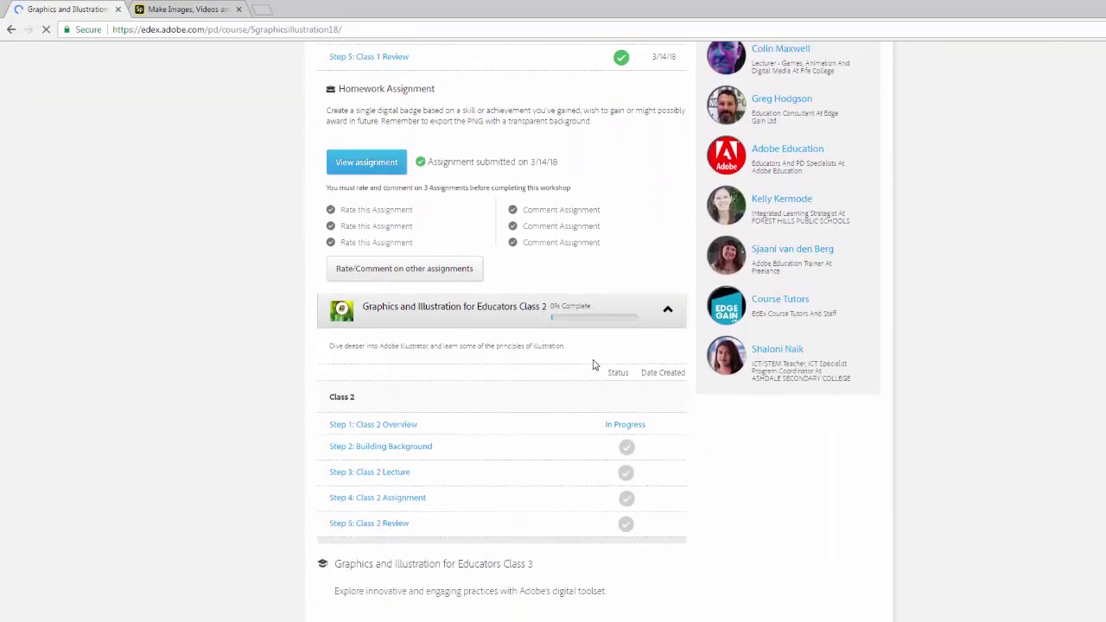
scroll(590, 363, up, 4)
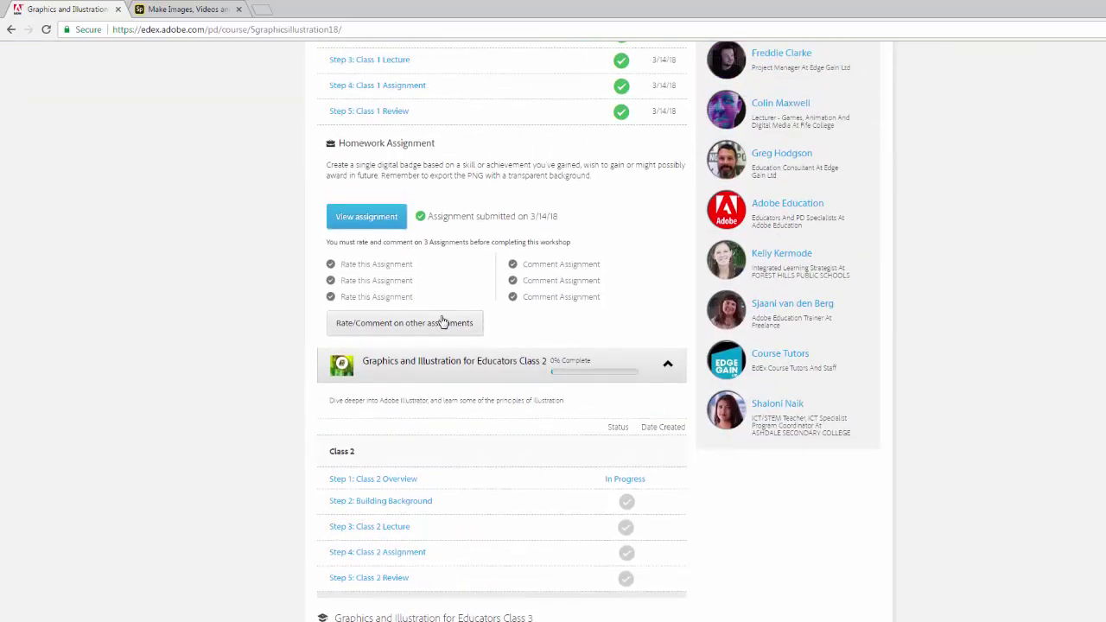
scroll(400, 265, up, 1)
click(385, 285)
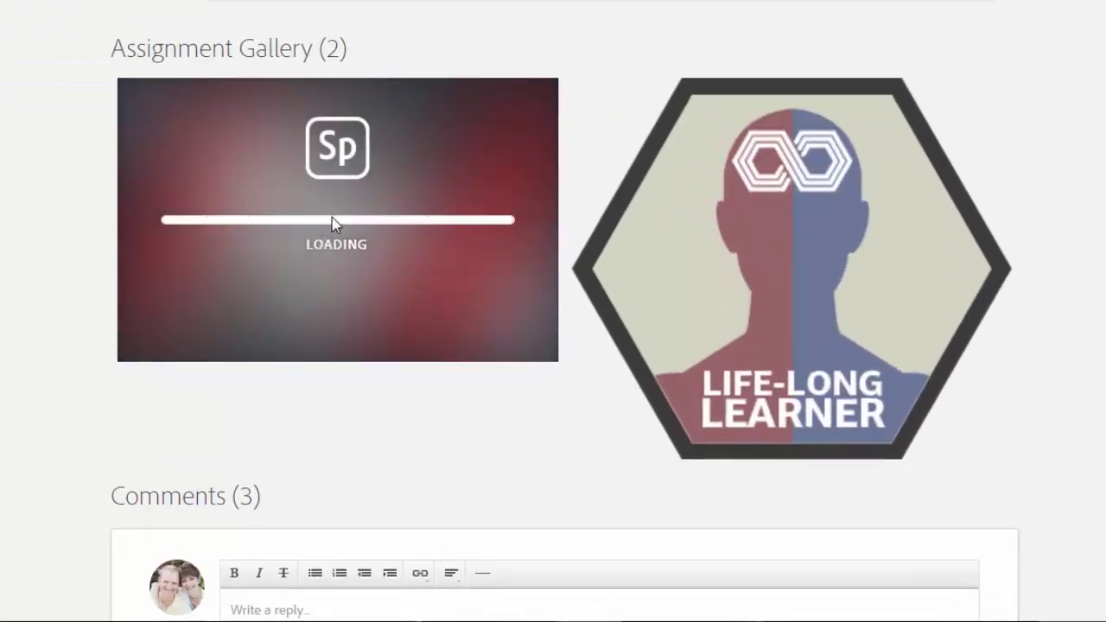
scroll(350, 217, down, 5)
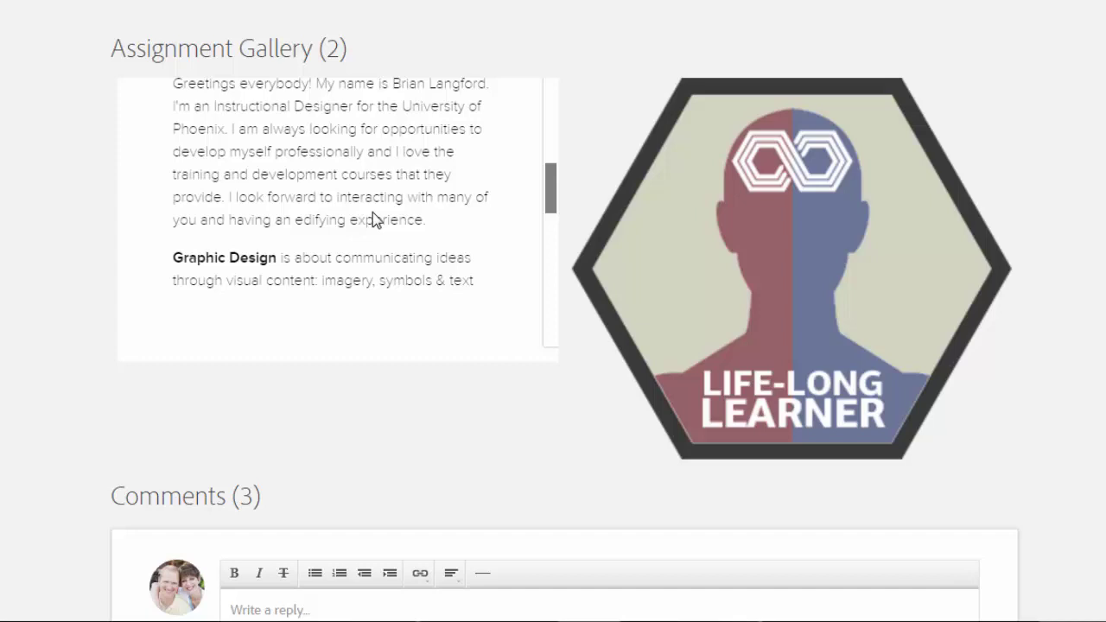
scroll(373, 216, down, 8)
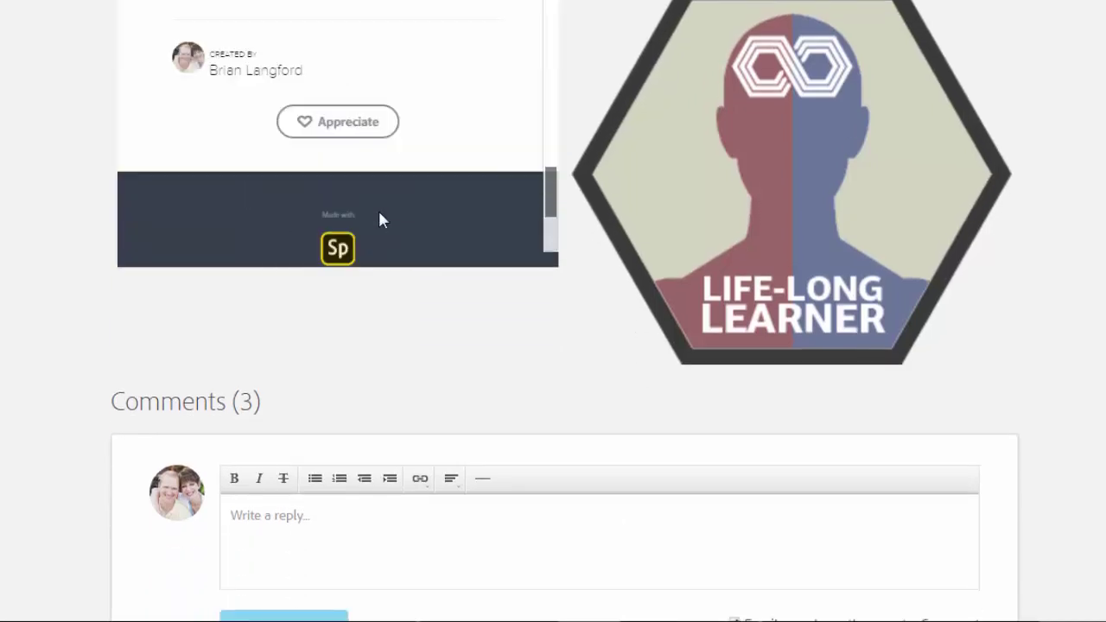
scroll(380, 220, up, 10)
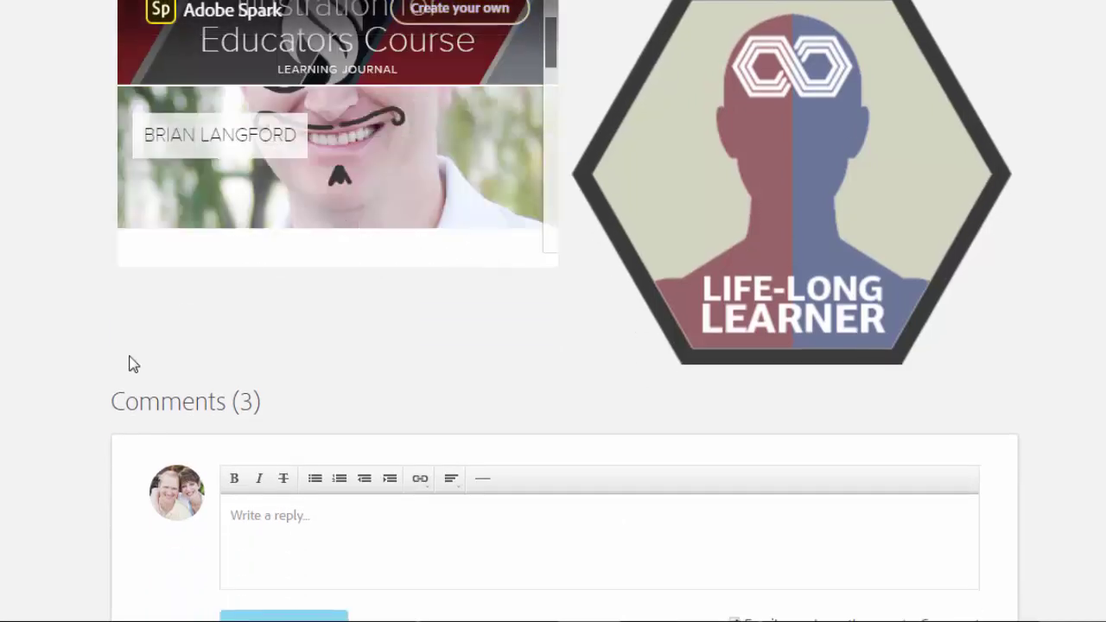